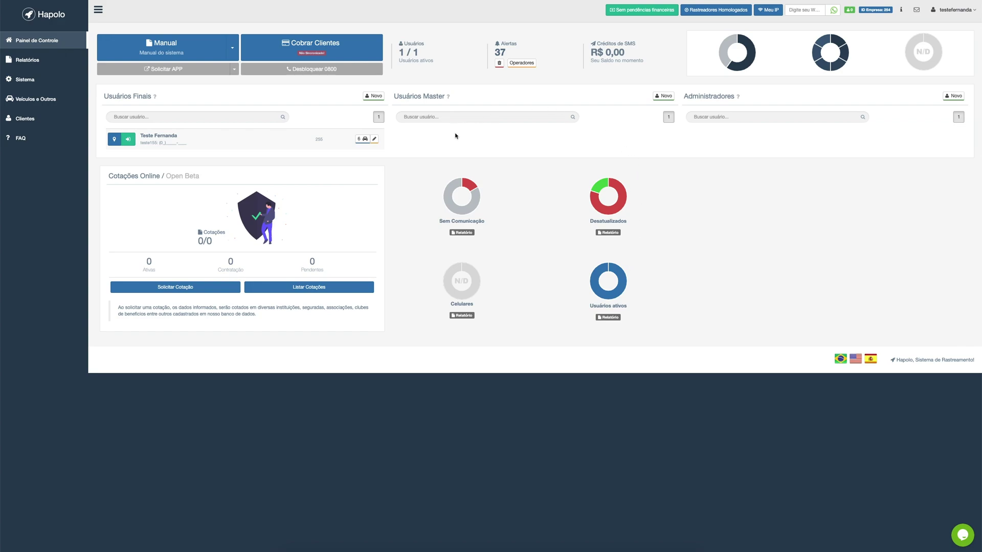
Open the end-user client list and examine its push notification form with the client lists and message field
{"action": "left_click", "coordinate": [29, 122]}
{"action": "left_click", "coordinate": [43, 136]}
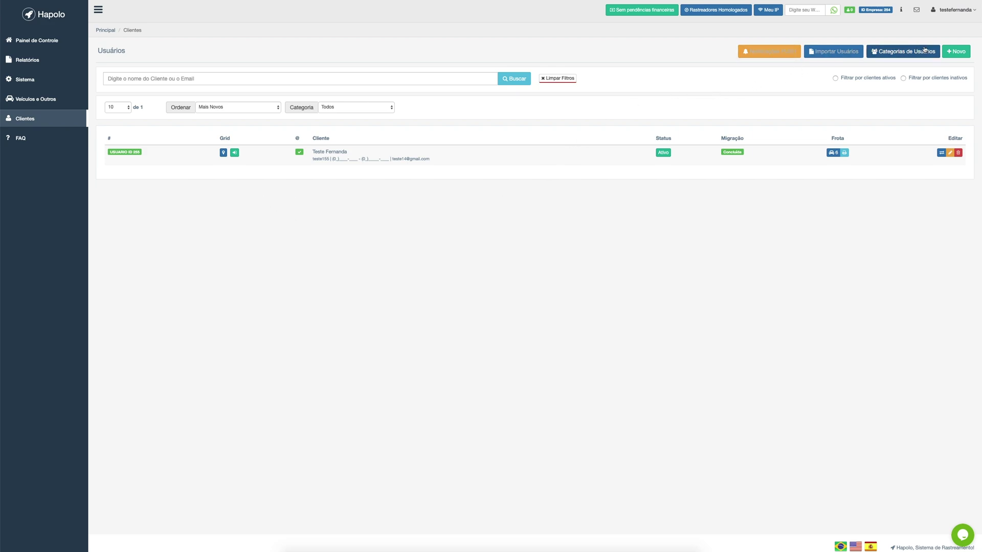
{"action": "left_click", "coordinate": [753, 52]}
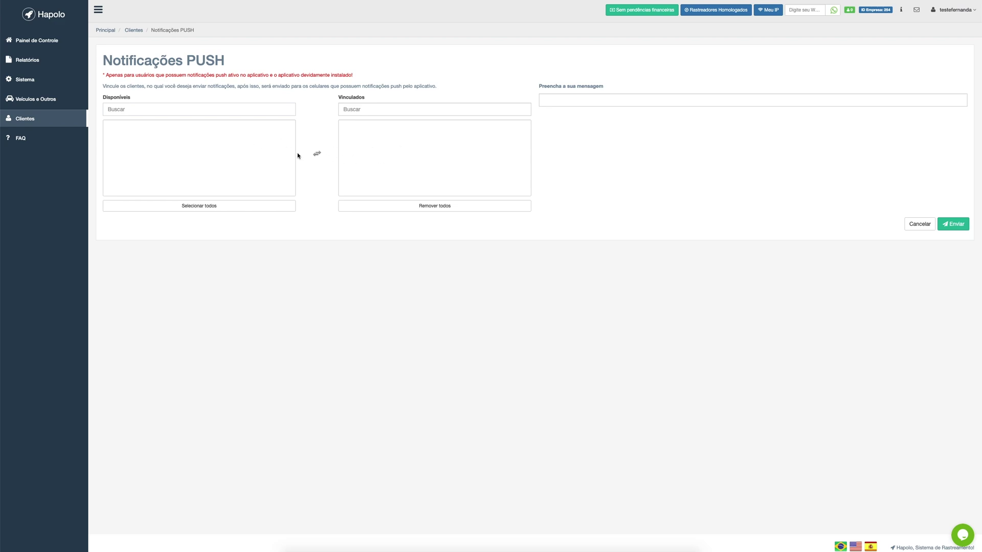
{"action": "left_click", "coordinate": [551, 101]}
Return to the end-user list and open the CSV import page for users
{"action": "left_click", "coordinate": [35, 123]}
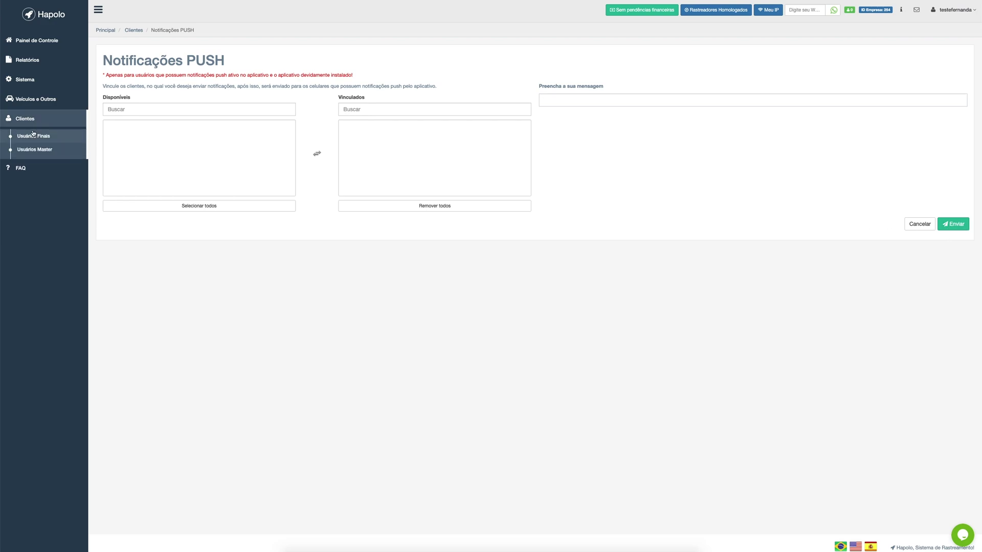
{"action": "left_click", "coordinate": [35, 137]}
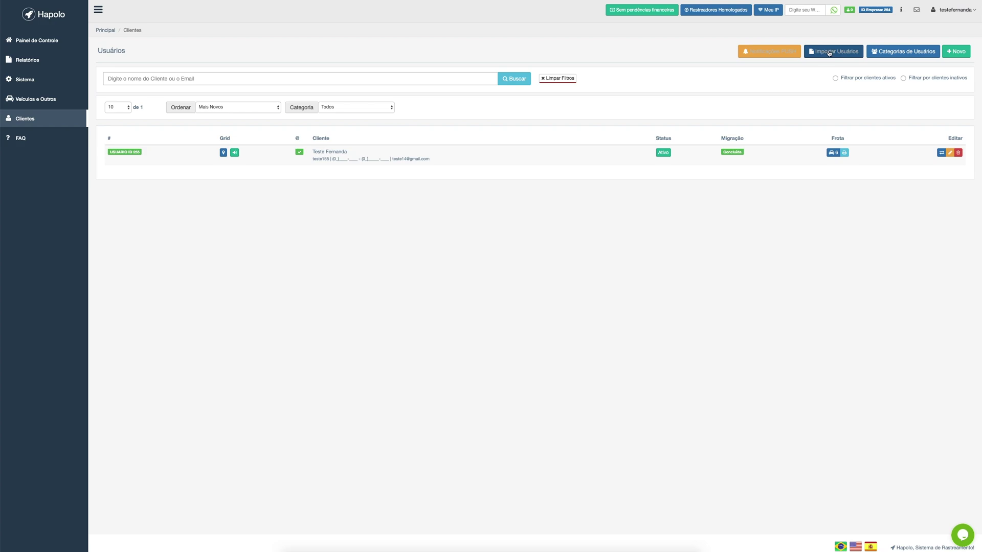
{"action": "left_click", "coordinate": [829, 53]}
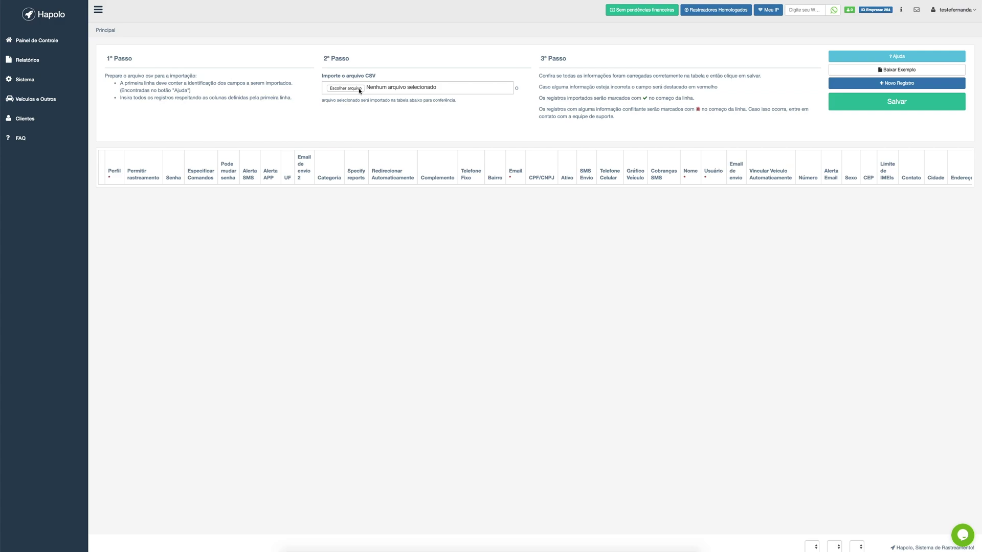
Go back to the end-user list, view the user categories, and close them without creating one
{"action": "left_click", "coordinate": [40, 119]}
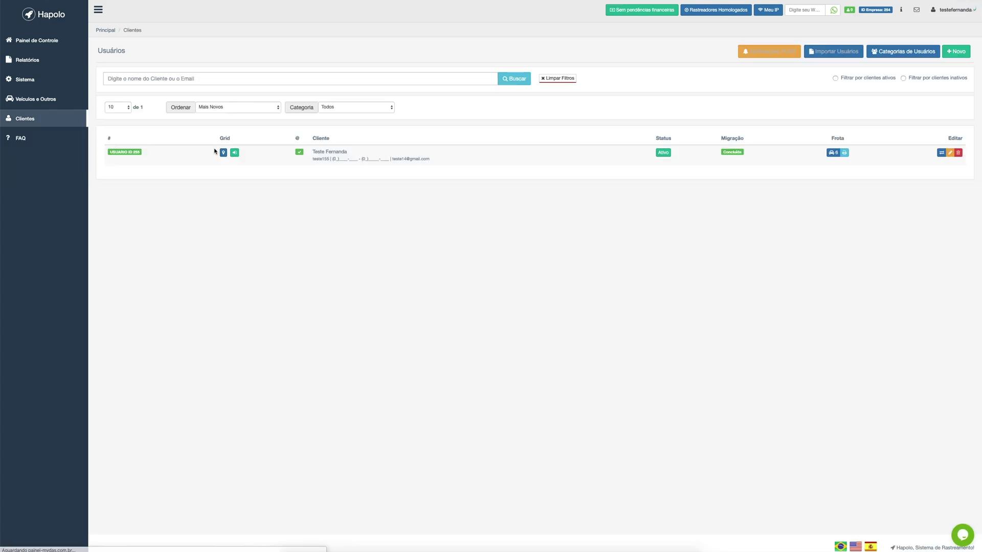
{"action": "left_click", "coordinate": [895, 53]}
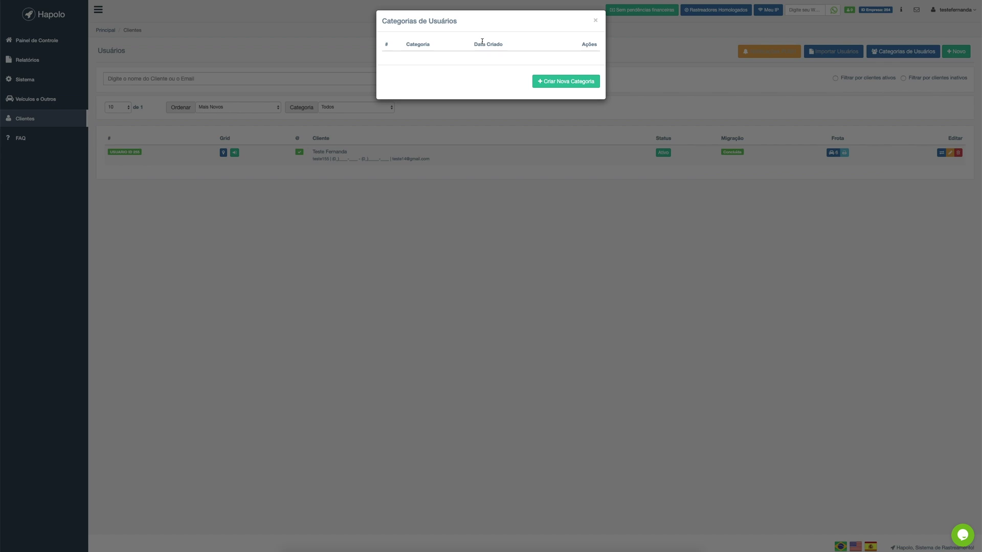
{"action": "left_click", "coordinate": [361, 69]}
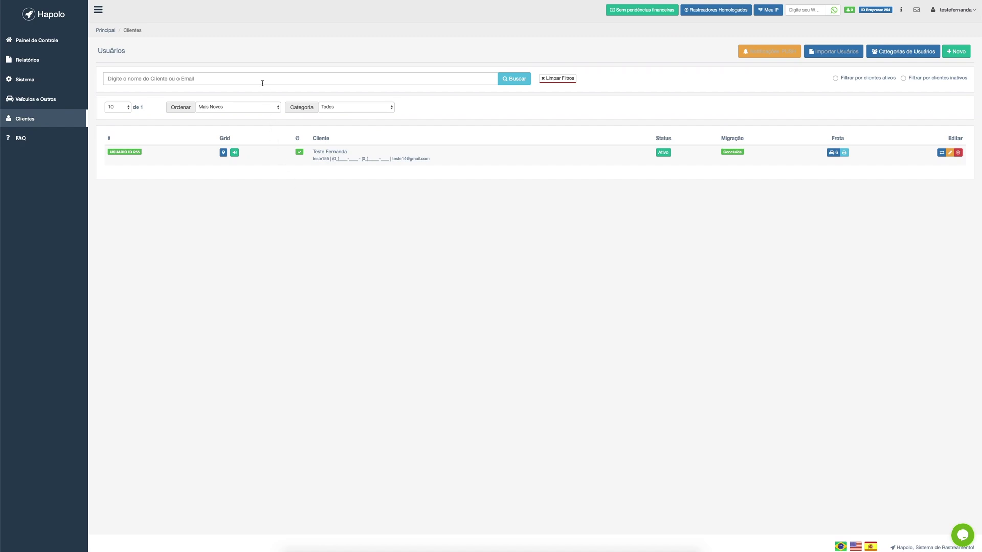
Examine the end-user list's options for rows per page, sort order and category, plus its Grid column
{"action": "left_click", "coordinate": [119, 108]}
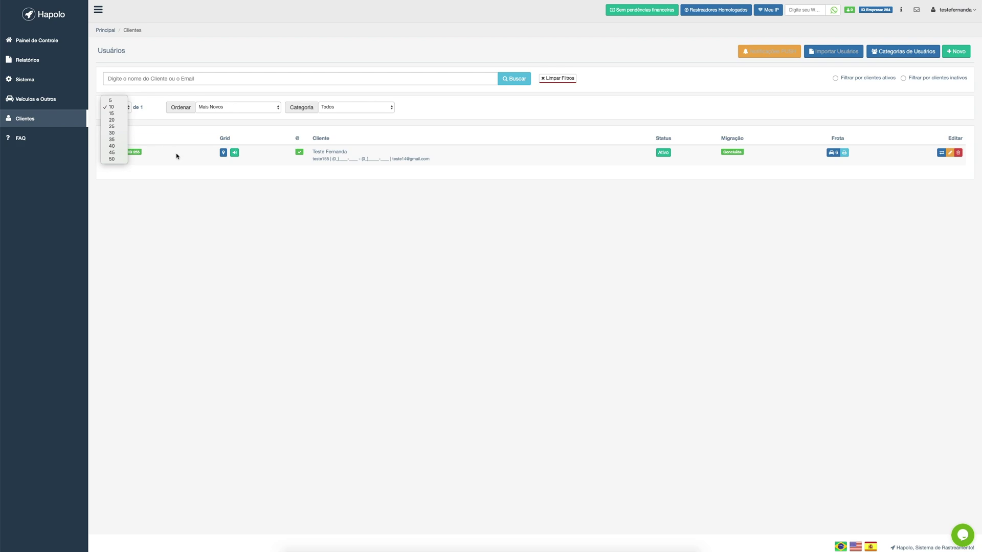
{"action": "left_click", "coordinate": [183, 116]}
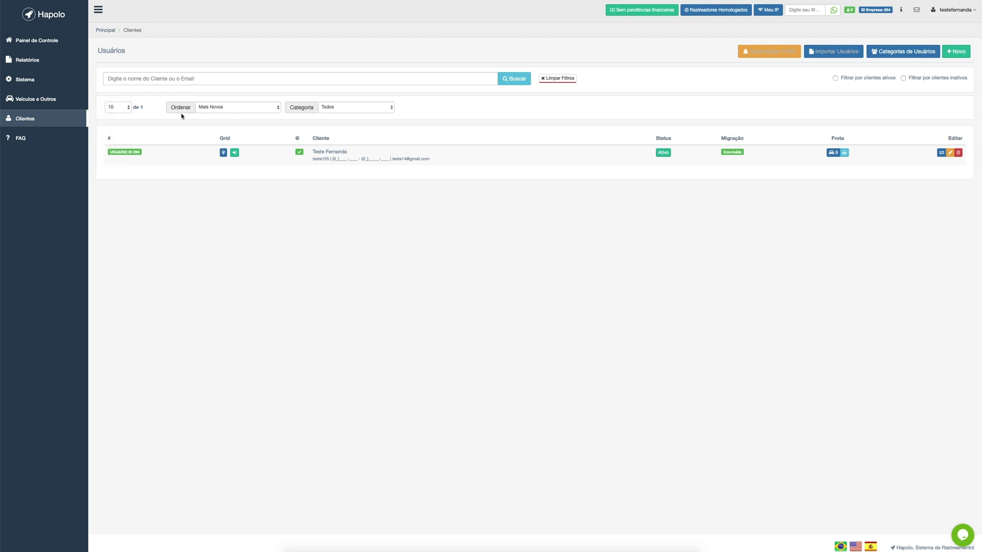
{"action": "left_click", "coordinate": [225, 110]}
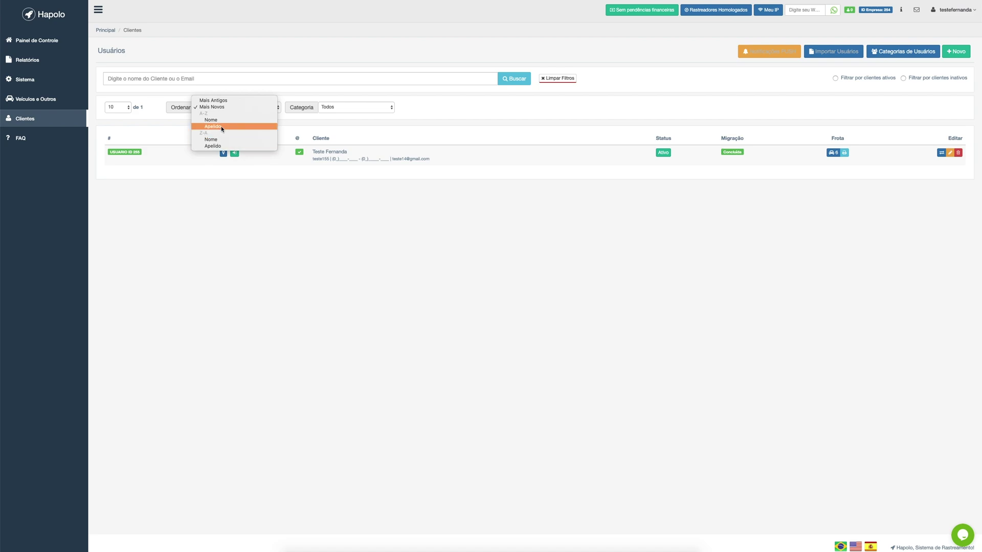
{"action": "left_click", "coordinate": [321, 126]}
{"action": "left_click", "coordinate": [355, 106]}
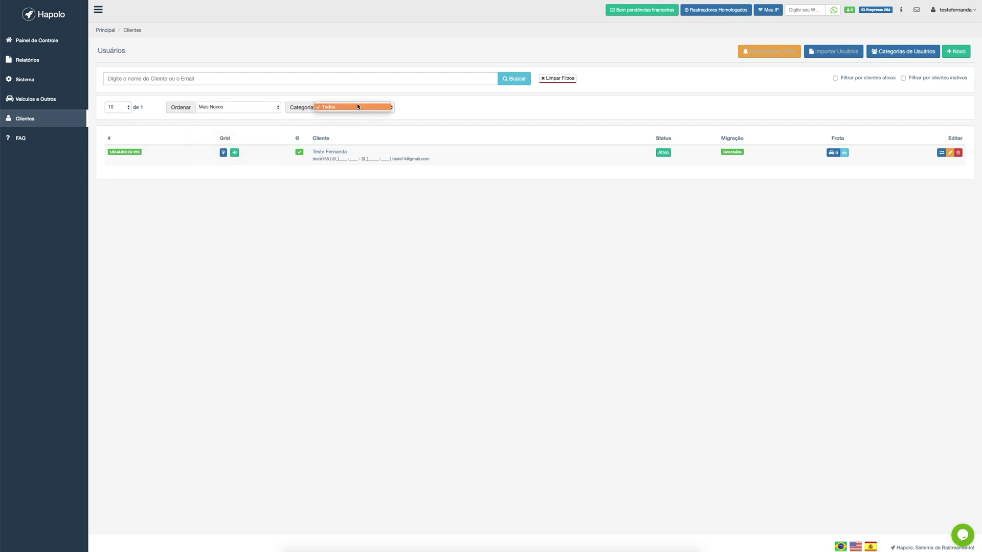
{"action": "left_click", "coordinate": [336, 124]}
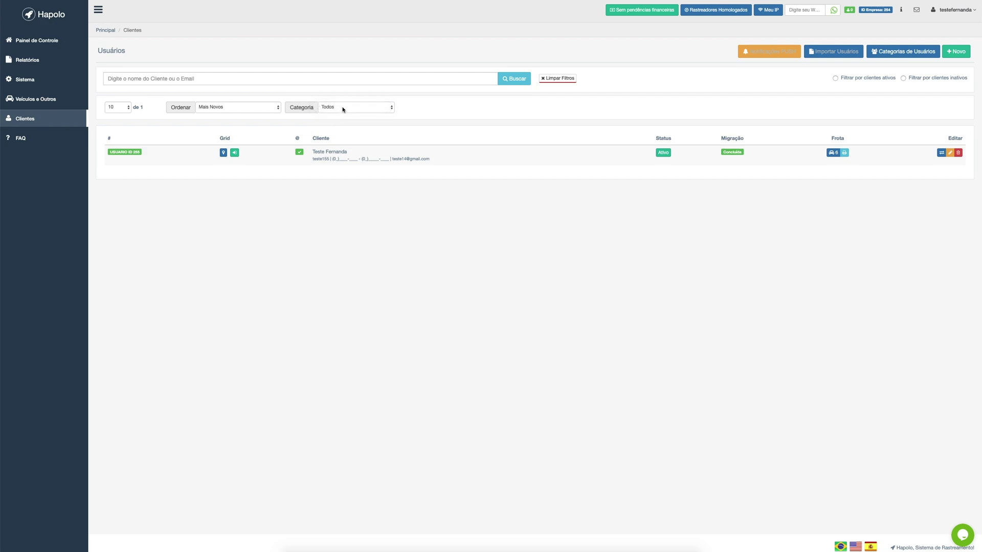
{"action": "left_click", "coordinate": [342, 107]}
{"action": "left_click", "coordinate": [339, 124]}
{"action": "double_click", "coordinate": [223, 137]}
{"action": "left_click", "coordinate": [224, 169]}
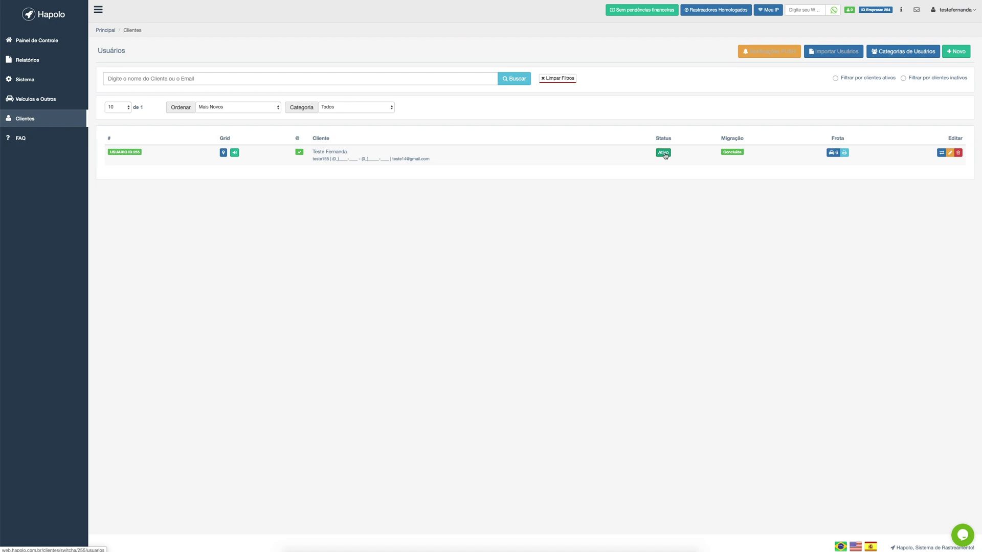
Open the end user's fleet, unlink the vehicle "PIAUI | OBD | TESTE OBD" and link it back
{"action": "left_click", "coordinate": [831, 153]}
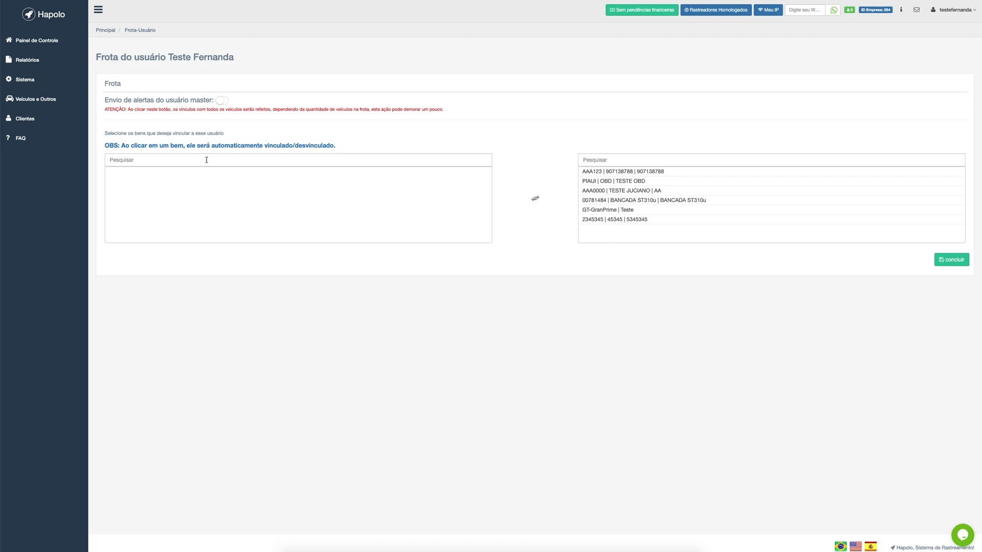
{"action": "left_click", "coordinate": [201, 187]}
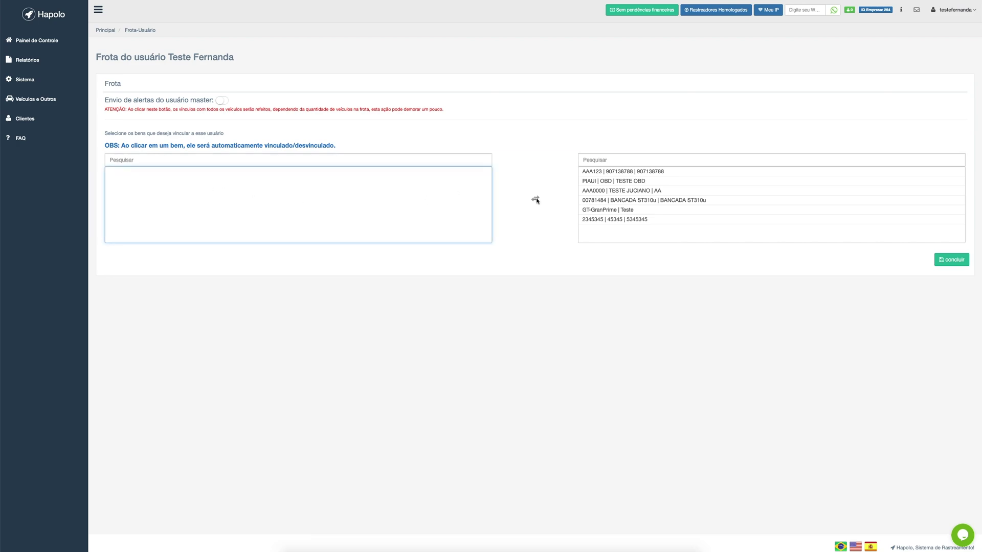
{"action": "left_click", "coordinate": [589, 182]}
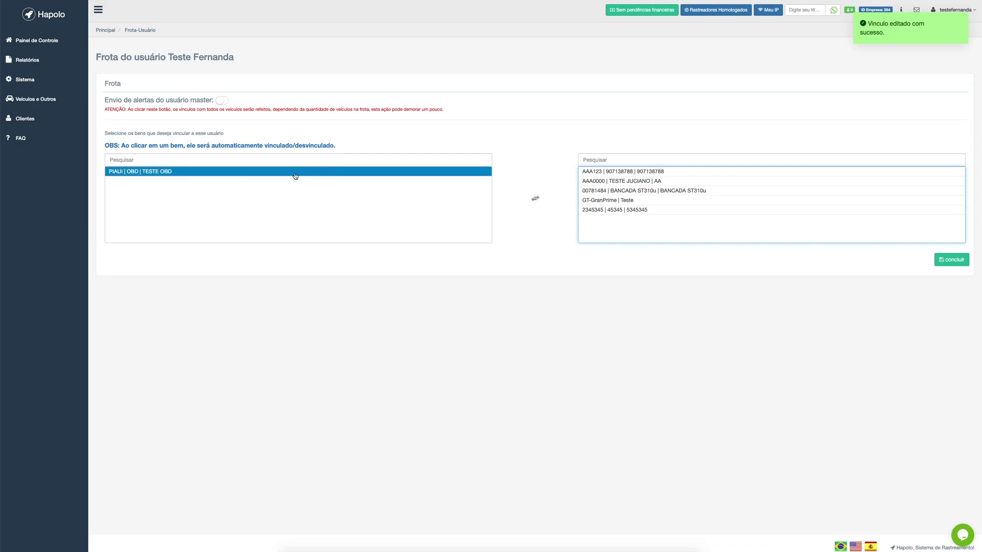
{"action": "left_click", "coordinate": [295, 175]}
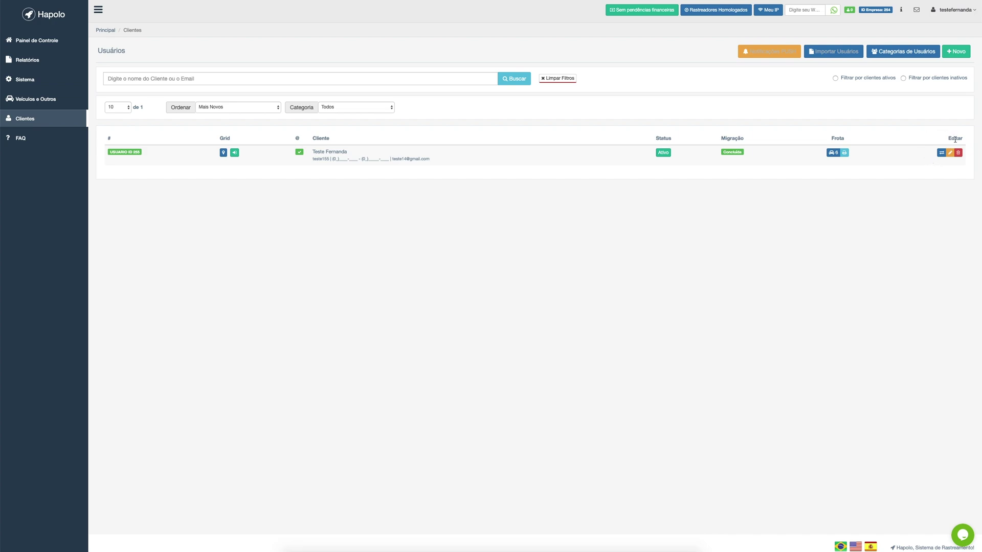
Open the end user's permissions and look through the available and linked permission lists
{"action": "left_click", "coordinate": [940, 154]}
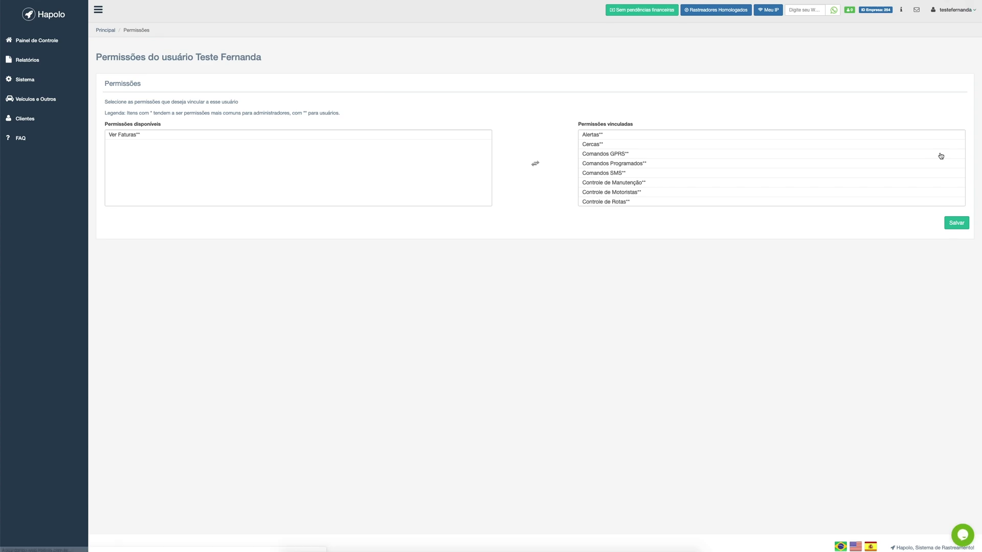
{"action": "left_click", "coordinate": [910, 164]}
{"action": "left_click", "coordinate": [833, 183]}
{"action": "scroll", "coordinate": [833, 184], "scroll_direction": "down", "scroll_amount": 3}
{"action": "left_click", "coordinate": [832, 182]}
{"action": "left_click", "coordinate": [833, 183]}
{"action": "left_click", "coordinate": [785, 155]}
{"action": "scroll", "coordinate": [786, 158], "scroll_direction": "up", "scroll_amount": 3}
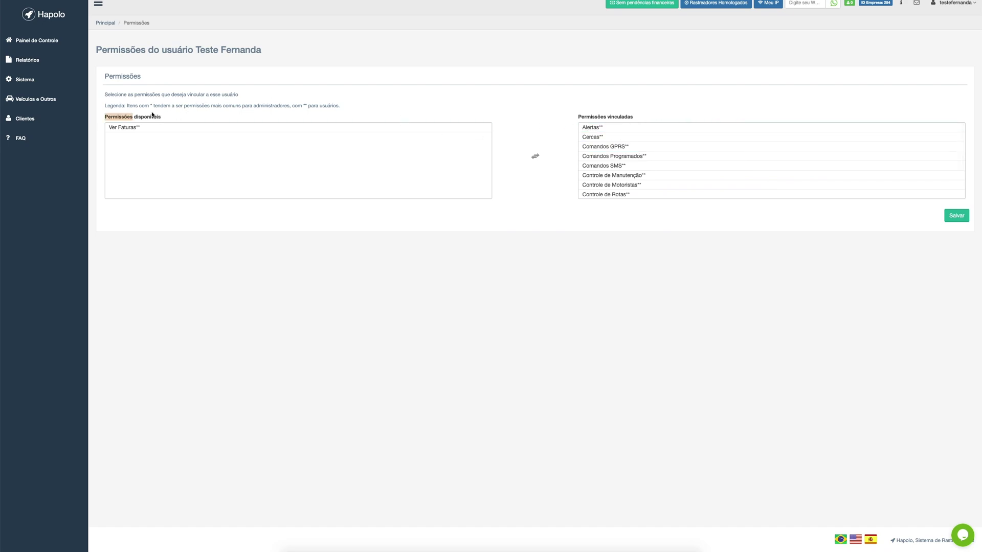
Link Ver Faturas, then unlink it along with Cercas, Controle de Manutenção, GRID User, Relatório Agendado and Master - Editar Motoristas de Veículos Vinculados
{"action": "double_click", "coordinate": [145, 129]}
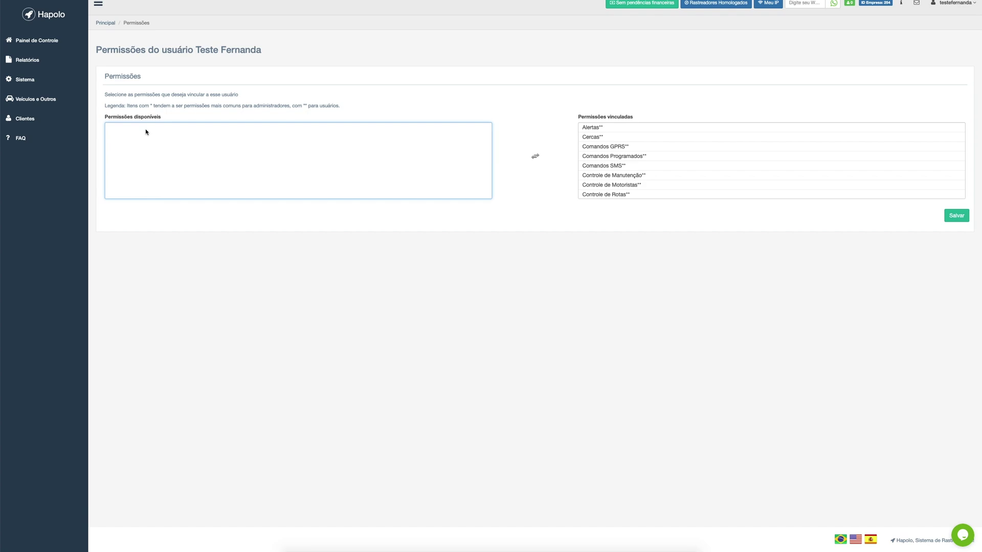
{"action": "left_click", "coordinate": [609, 156]}
{"action": "scroll", "coordinate": [610, 156], "scroll_direction": "down", "scroll_amount": 3}
{"action": "left_click", "coordinate": [609, 156]}
{"action": "left_click", "coordinate": [610, 159]}
{"action": "left_click", "coordinate": [597, 193]}
{"action": "double_click", "coordinate": [597, 194]}
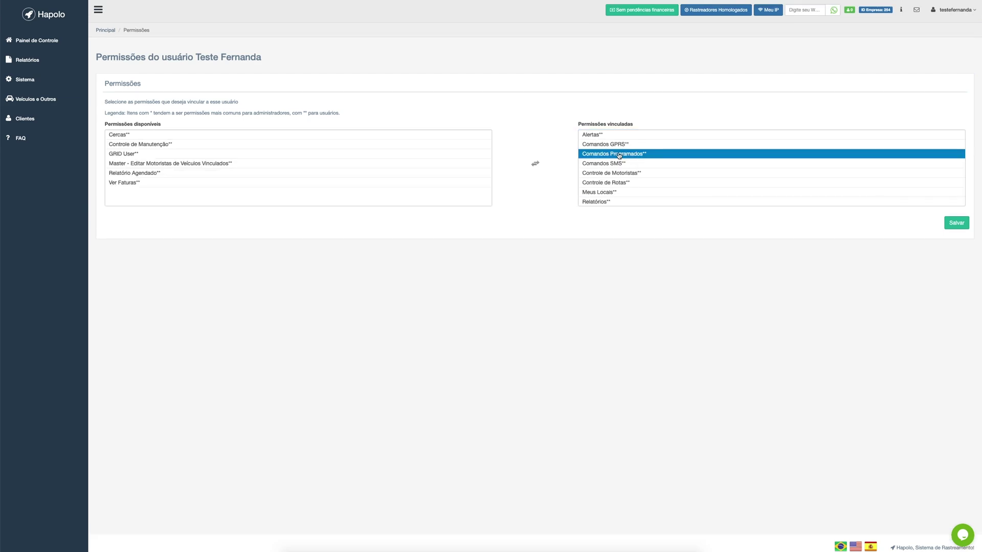
Examine the linked permissions Alertas, Comandos GPRS, Comandos Programados and Comandos SMS without unlinking them
{"action": "left_click", "coordinate": [618, 145]}
{"action": "left_click", "coordinate": [618, 136]}
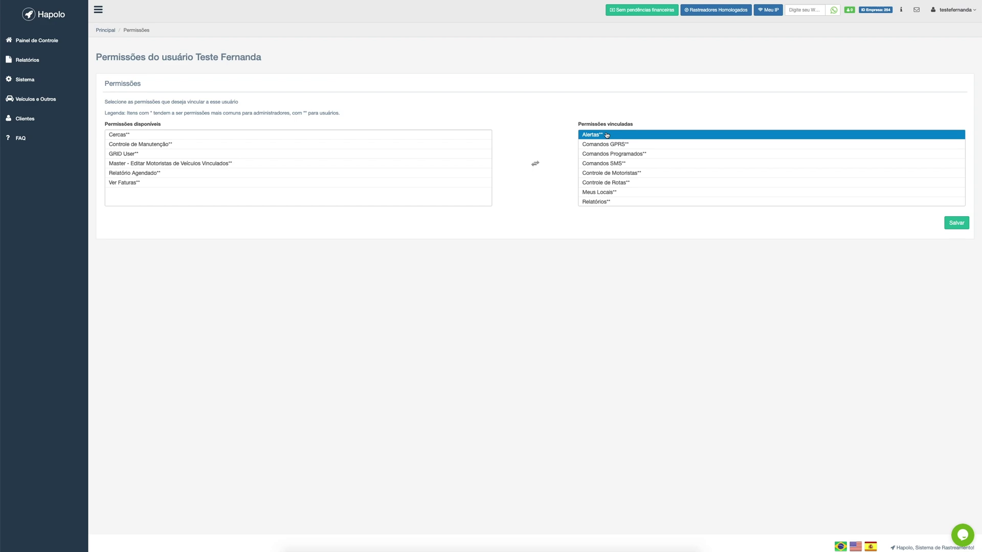
{"action": "left_click", "coordinate": [606, 144]}
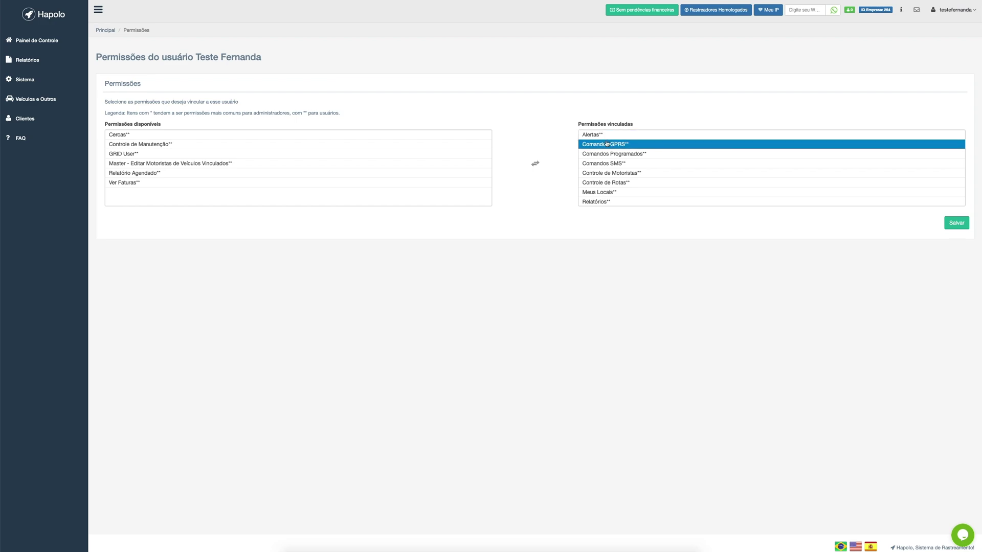
{"action": "left_click", "coordinate": [635, 154]}
{"action": "left_click", "coordinate": [637, 164]}
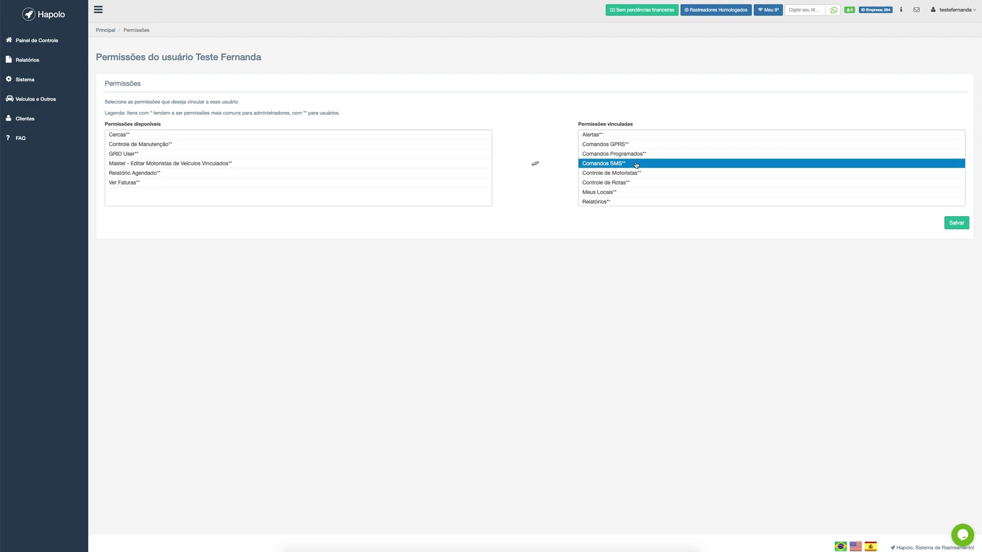
{"action": "left_click", "coordinate": [635, 155]}
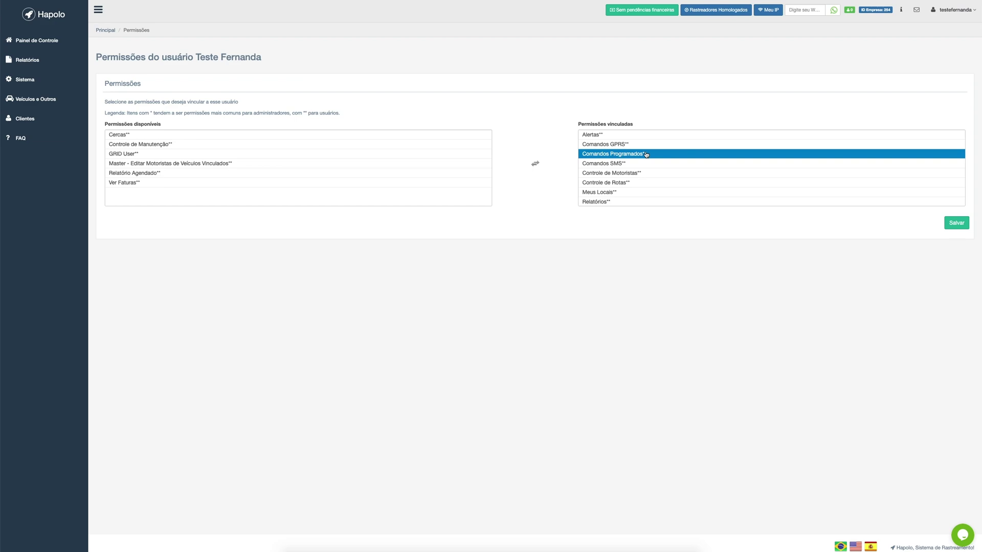
{"action": "scroll", "coordinate": [647, 156], "scroll_direction": "down", "scroll_amount": 1}
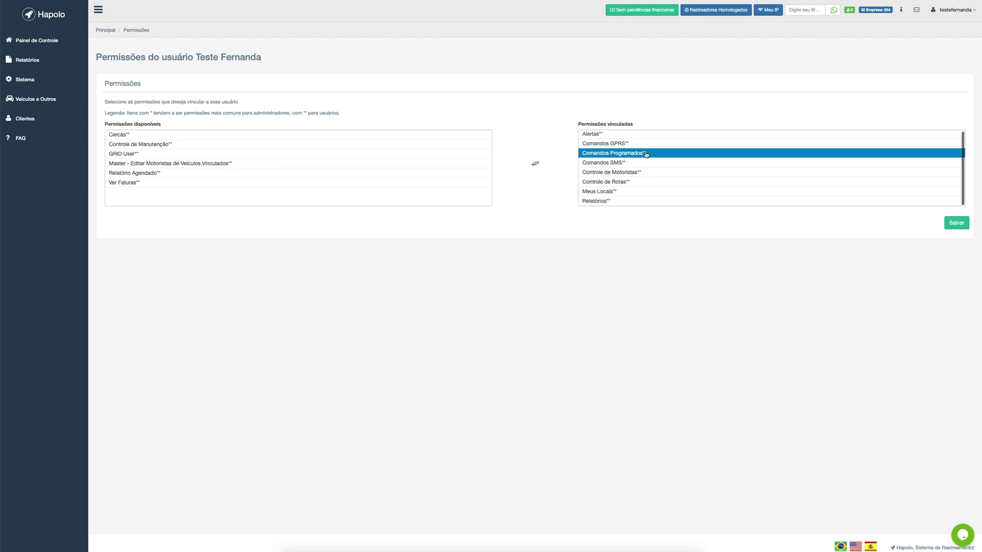
{"action": "left_click", "coordinate": [648, 164]}
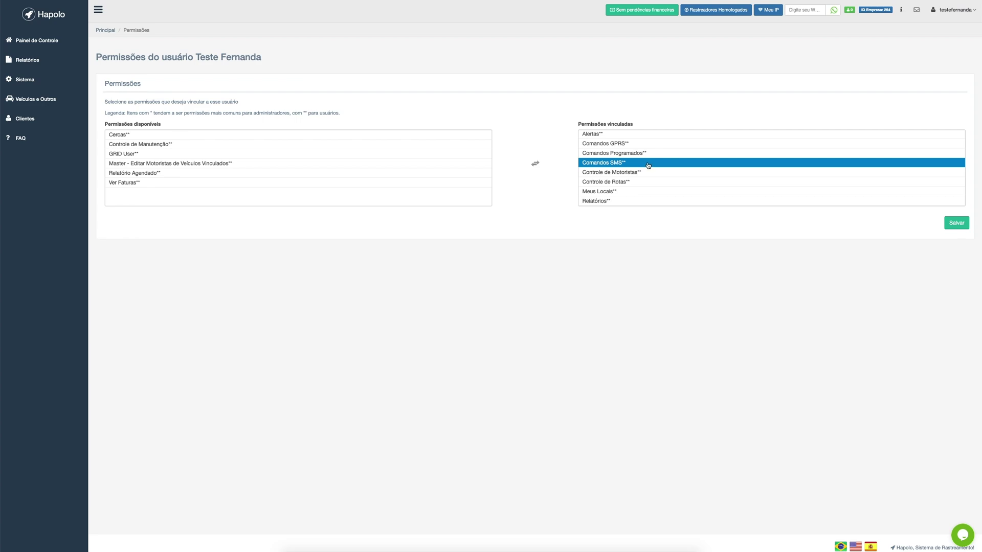
{"action": "left_click", "coordinate": [646, 154]}
{"action": "left_click", "coordinate": [649, 162]}
Examine the linked permissions Controle de Motoristas, Controle de Rotas, Meus Locais and Relatórios without unlinking them
{"action": "left_click", "coordinate": [643, 170]}
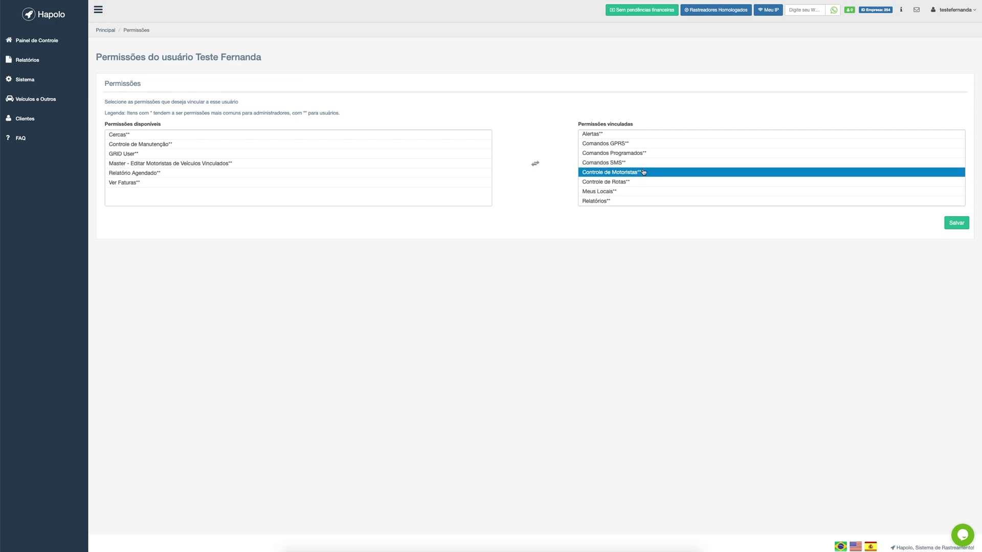
{"action": "scroll", "coordinate": [643, 176], "scroll_direction": "down", "scroll_amount": 1}
{"action": "left_click", "coordinate": [638, 174]}
{"action": "left_click", "coordinate": [634, 168]}
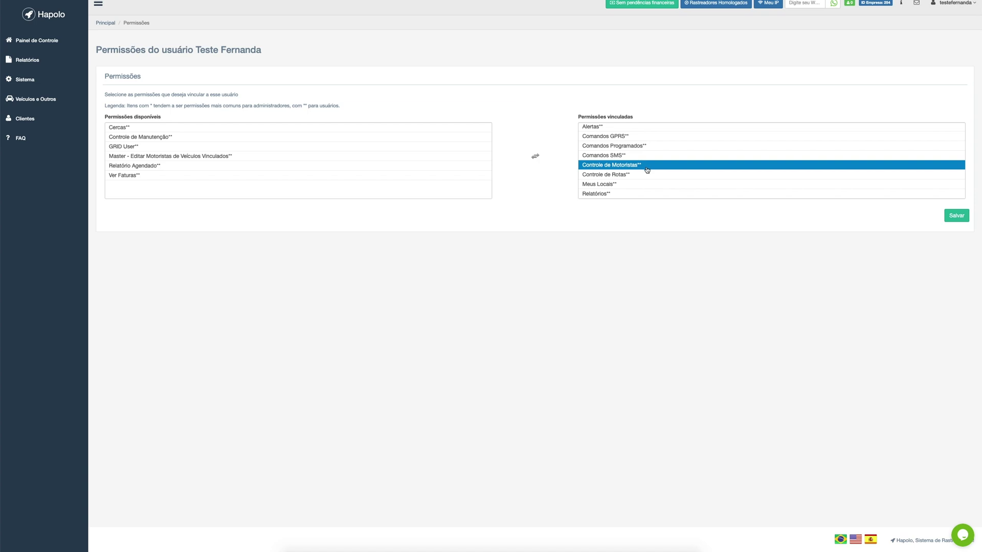
{"action": "left_click", "coordinate": [642, 174]}
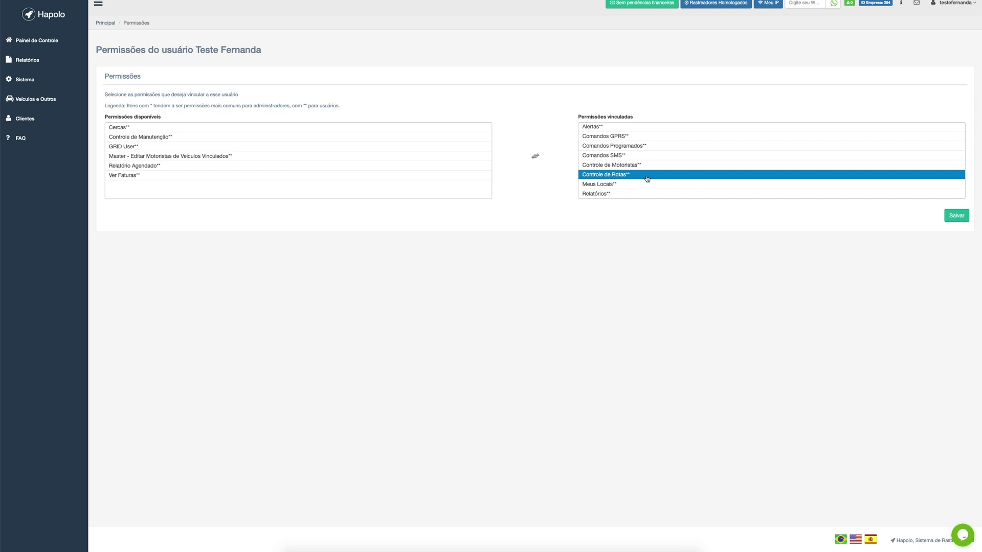
{"action": "left_click", "coordinate": [644, 185]}
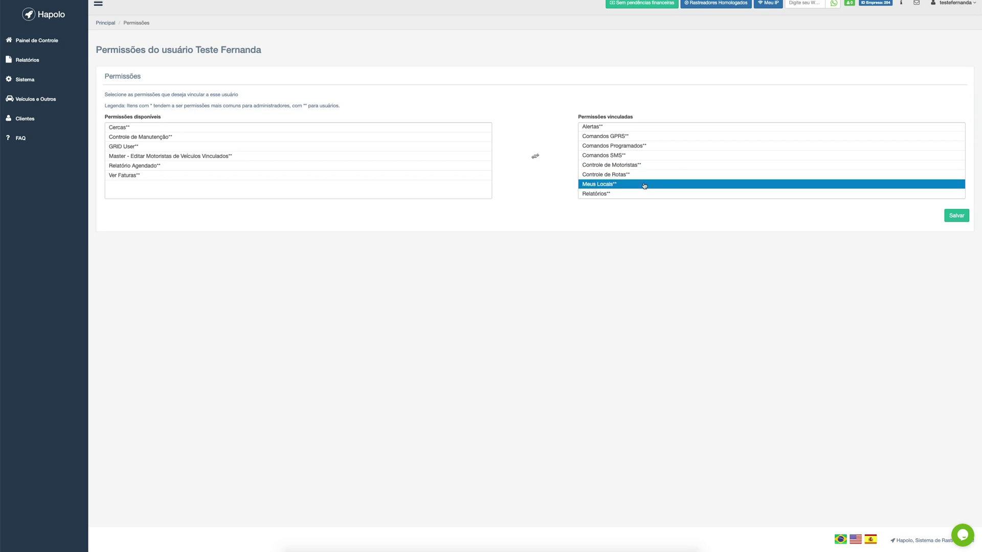
{"action": "left_click", "coordinate": [632, 176]}
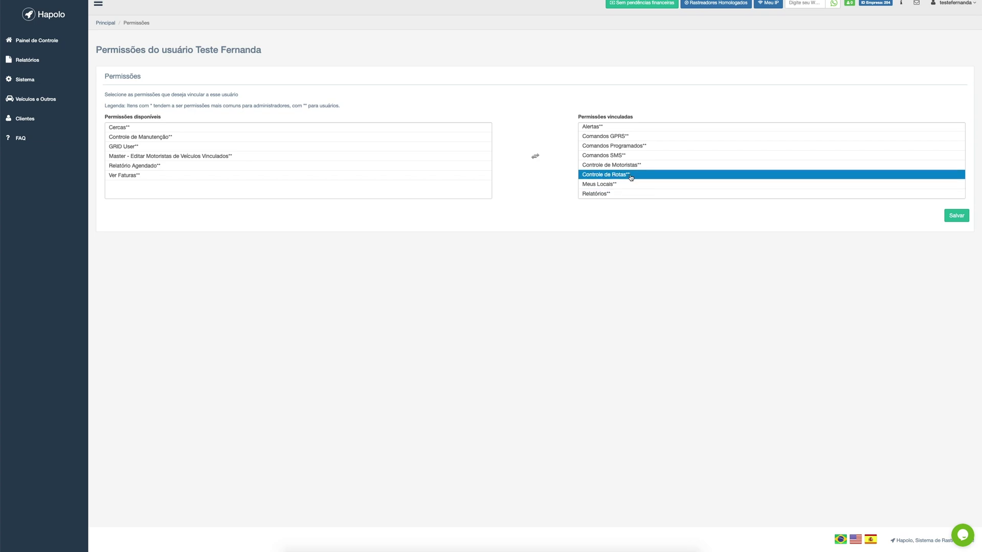
{"action": "left_click", "coordinate": [623, 185]}
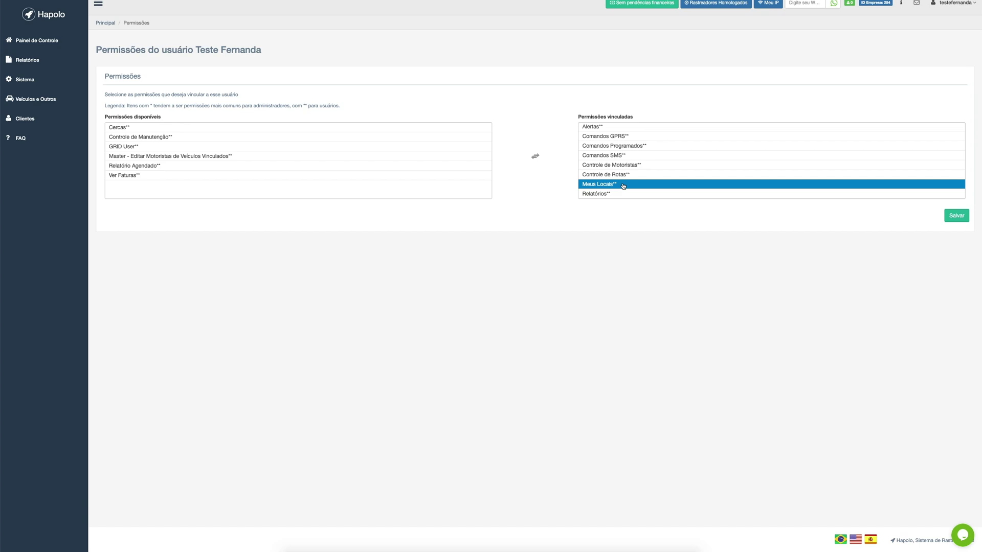
{"action": "left_click", "coordinate": [624, 195]}
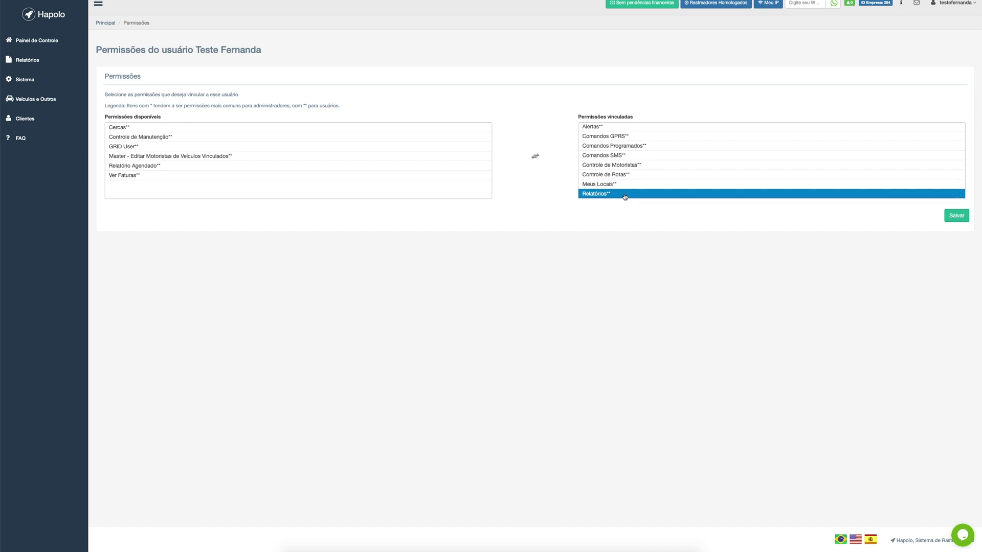
Save the end user's linked permissions and open that user's record for editing
{"action": "mouse_move", "coordinate": [625, 196]}
{"action": "left_mouse_down"}
{"action": "mouse_move", "coordinate": [642, 160]}
{"action": "mouse_move", "coordinate": [618, 196]}
{"action": "left_mouse_up"}
{"action": "left_click", "coordinate": [956, 215]}
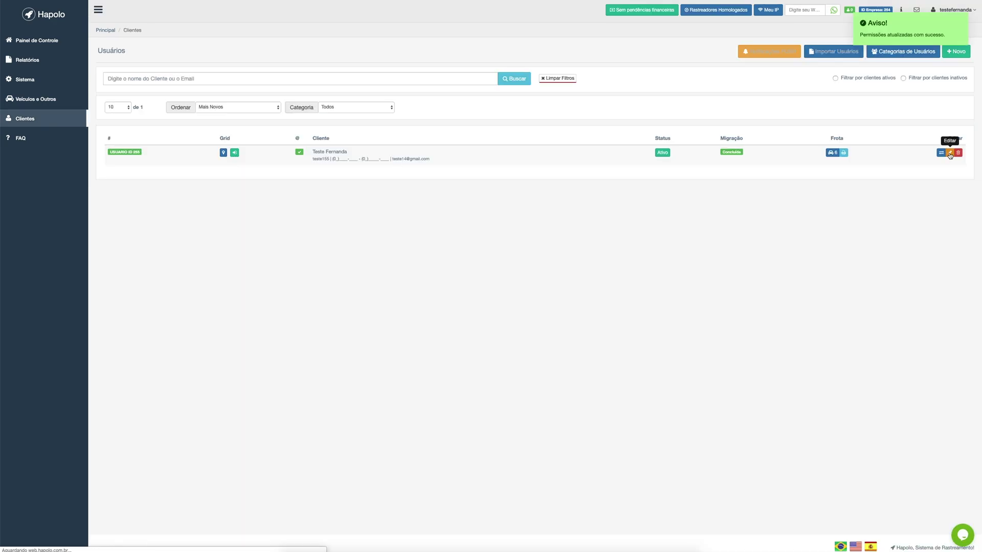
{"action": "left_click", "coordinate": [949, 153]}
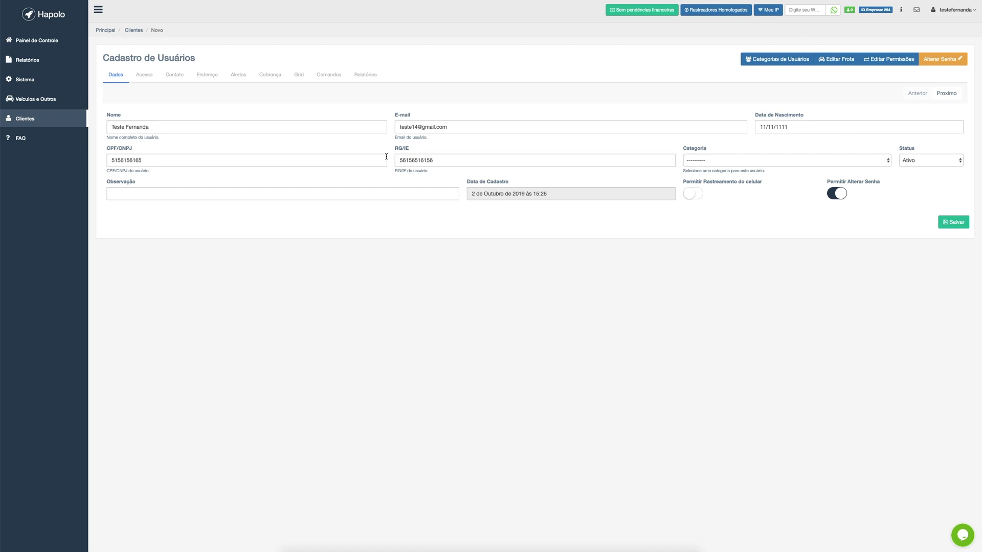
Examine the available and linked grid columns in the end user's grid settings
{"action": "left_click", "coordinate": [300, 76]}
{"action": "scroll", "coordinate": [239, 241], "scroll_direction": "down", "scroll_amount": 2}
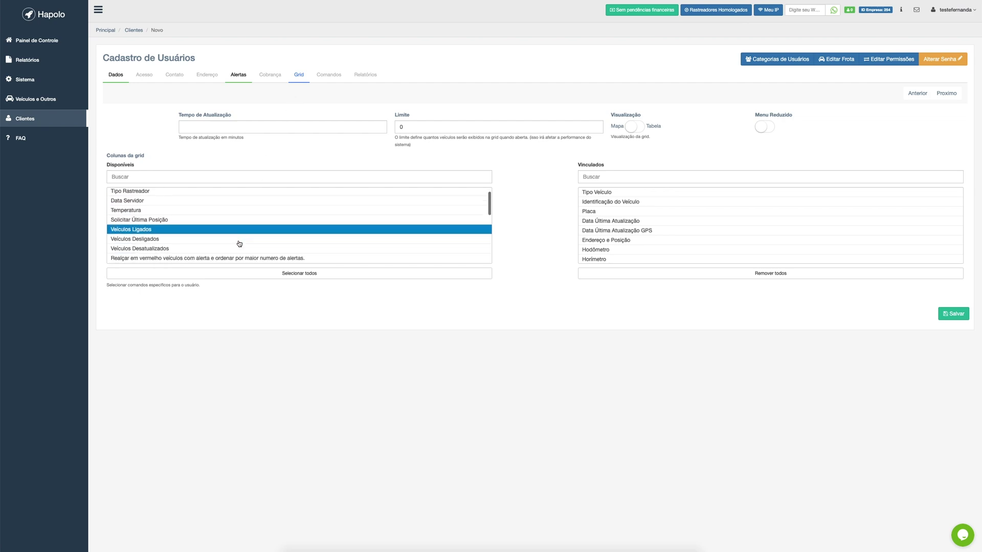
{"action": "scroll", "coordinate": [238, 243], "scroll_direction": "up", "scroll_amount": 2}
{"action": "scroll", "coordinate": [610, 235], "scroll_direction": "down", "scroll_amount": 2}
{"action": "scroll", "coordinate": [609, 234], "scroll_direction": "up", "scroll_amount": 3}
{"action": "left_click", "coordinate": [609, 230]}
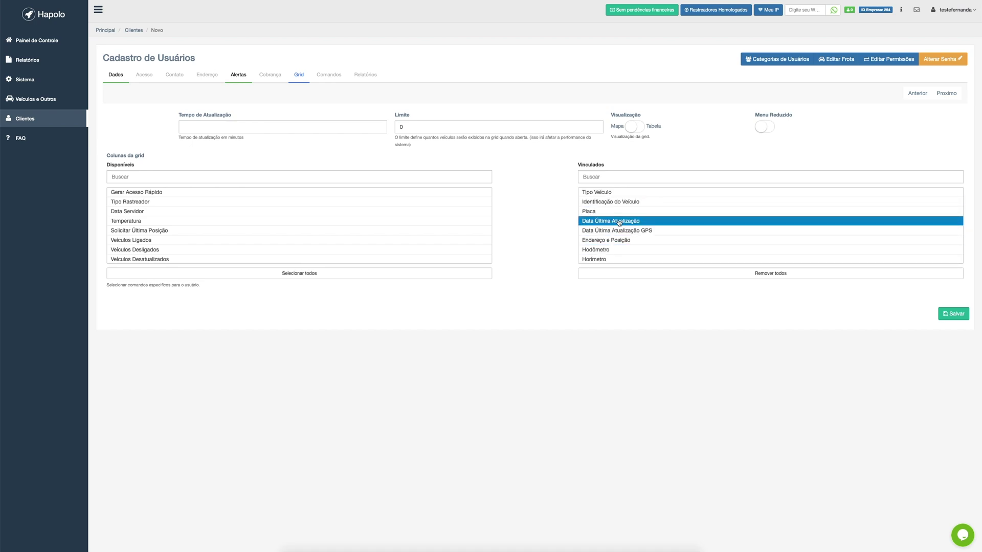
{"action": "scroll", "coordinate": [266, 235], "scroll_direction": "down", "scroll_amount": 3}
{"action": "scroll", "coordinate": [266, 235], "scroll_direction": "up", "scroll_amount": 3}
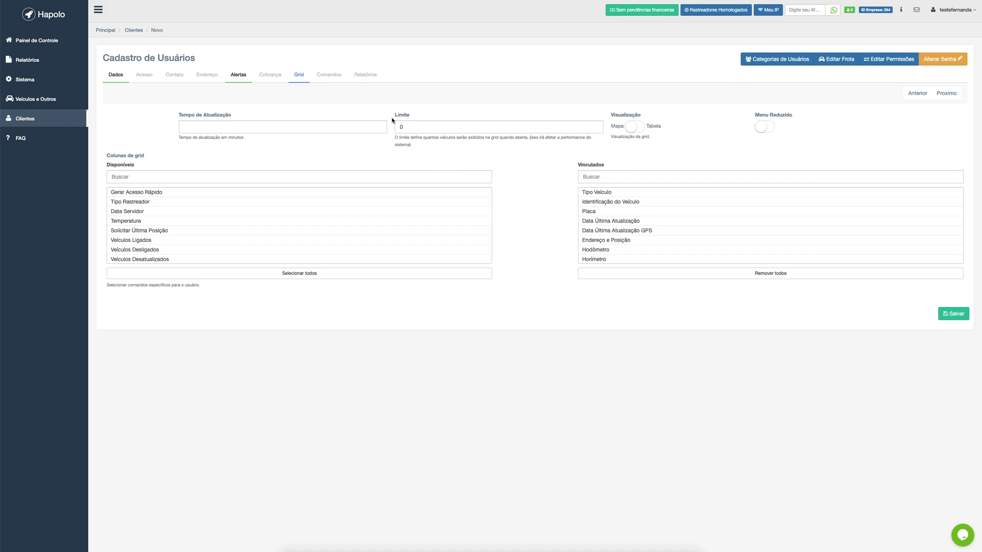
Enable specific commands for the end user and link the command DESBLOQUEAR GT06 | 7099 | GPRS
{"action": "left_click", "coordinate": [326, 77]}
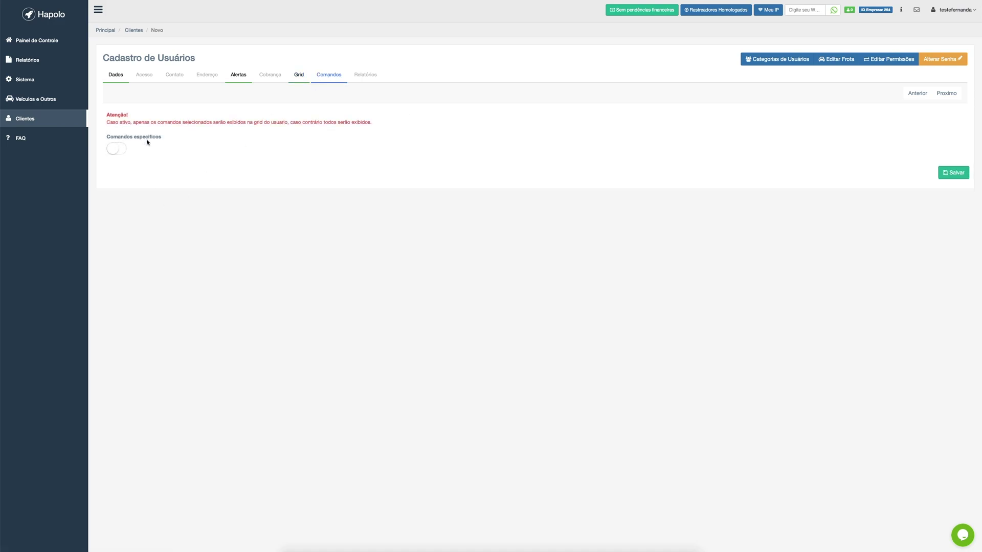
{"action": "left_click", "coordinate": [114, 149]}
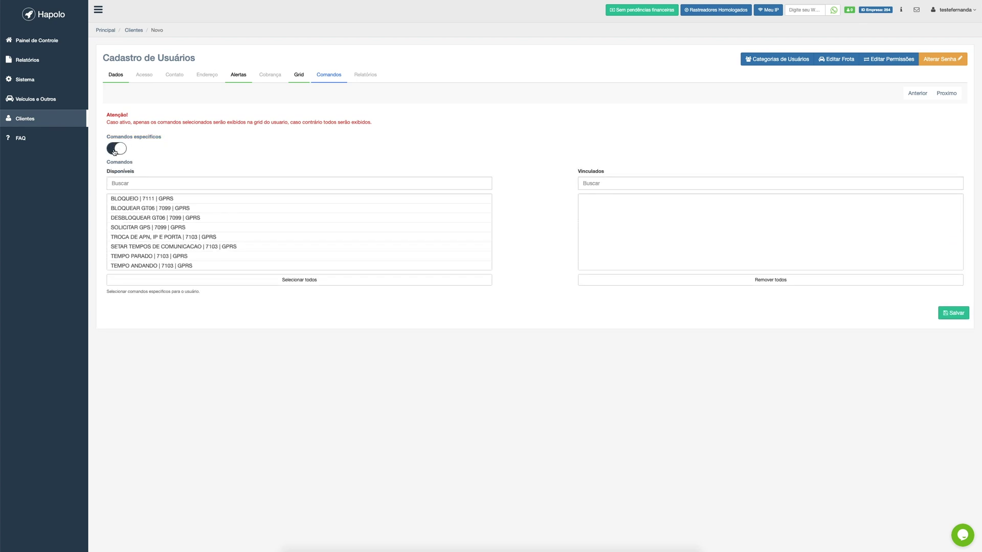
{"action": "left_click", "coordinate": [118, 149]}
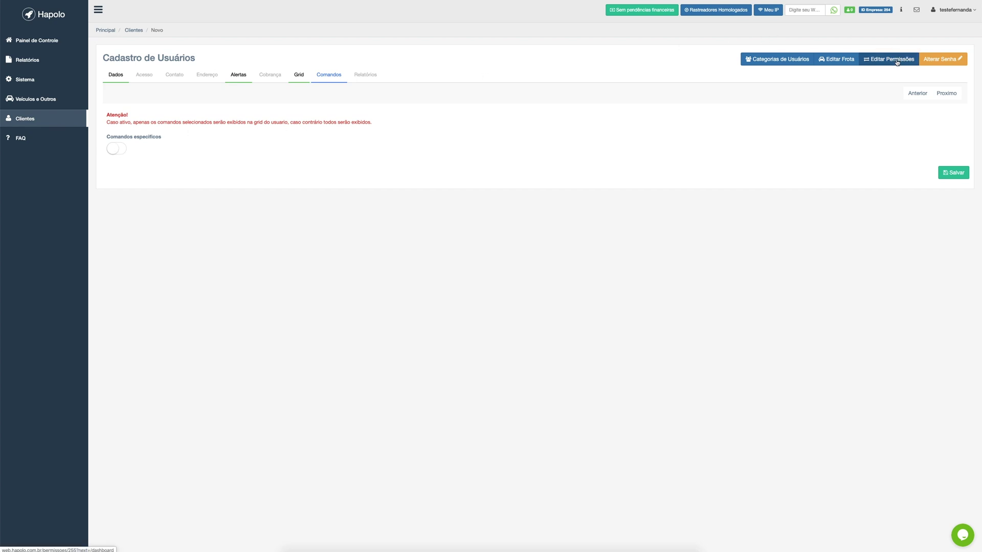
{"action": "left_click", "coordinate": [117, 148]}
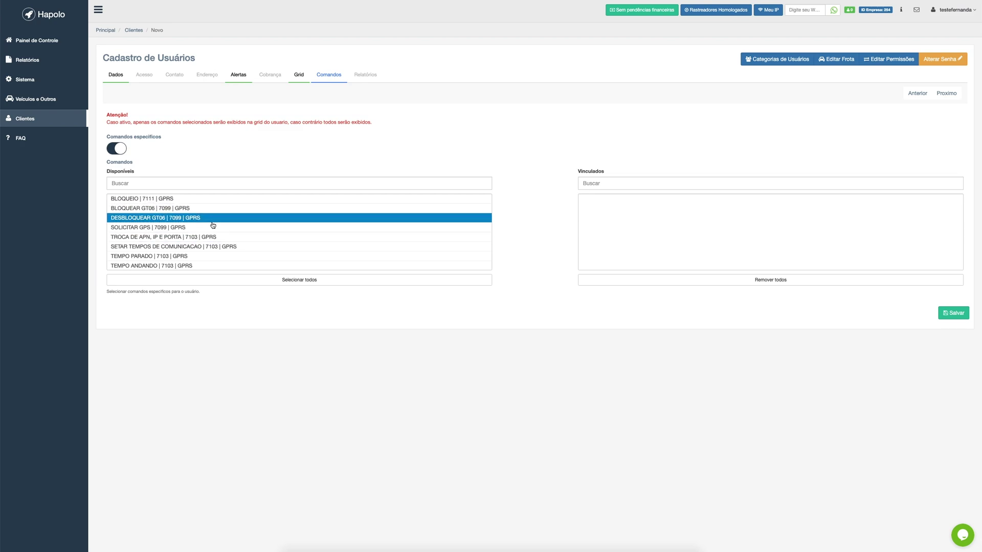
{"action": "double_click", "coordinate": [123, 172]}
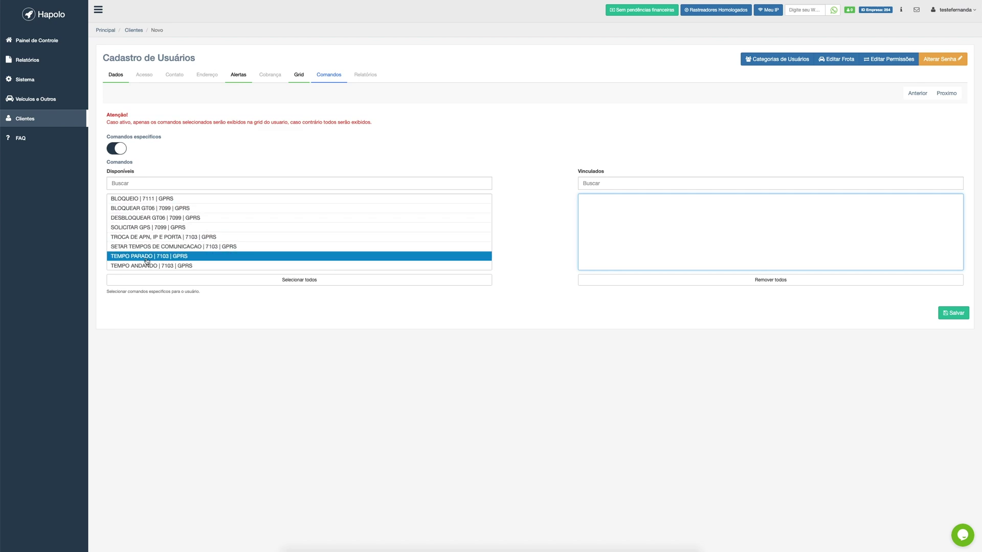
{"action": "left_click", "coordinate": [200, 218]}
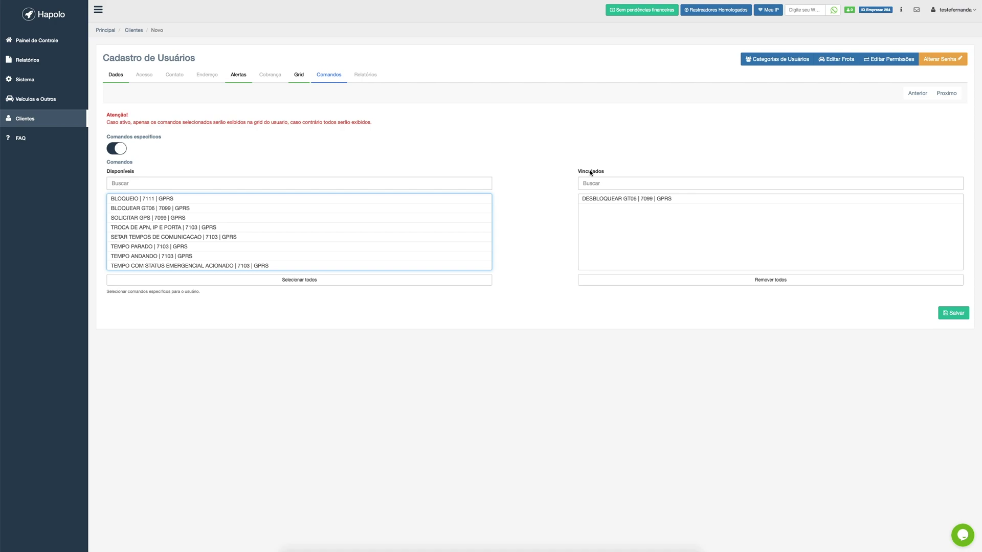
Enable specific reports for the end user to view the available reports, and disable the option again
{"action": "left_click", "coordinate": [365, 75]}
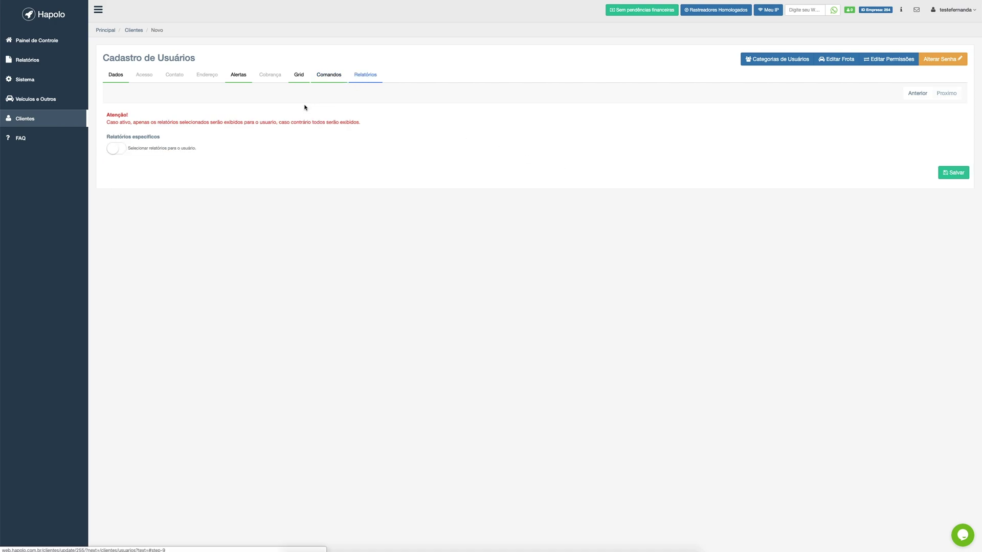
{"action": "left_click", "coordinate": [116, 149]}
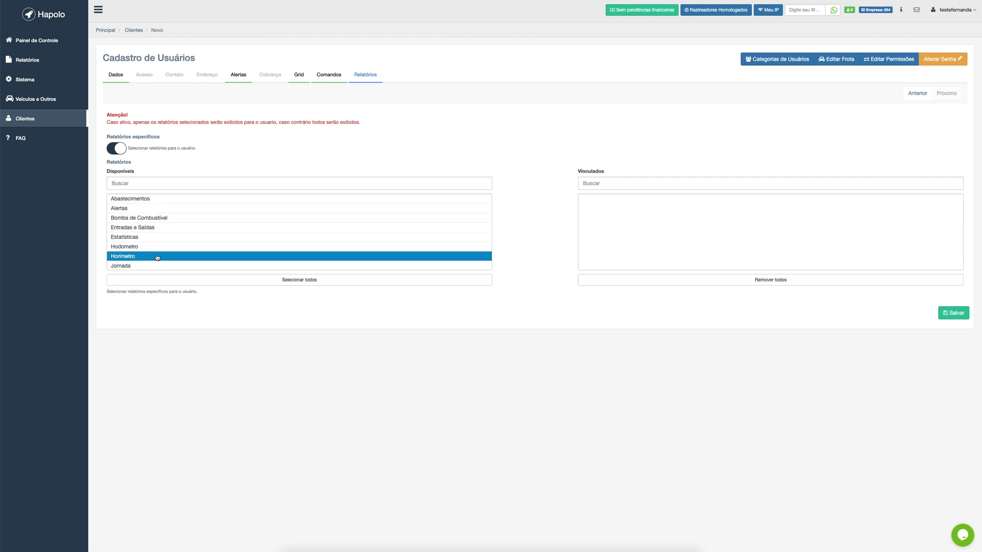
{"action": "left_click", "coordinate": [113, 152]}
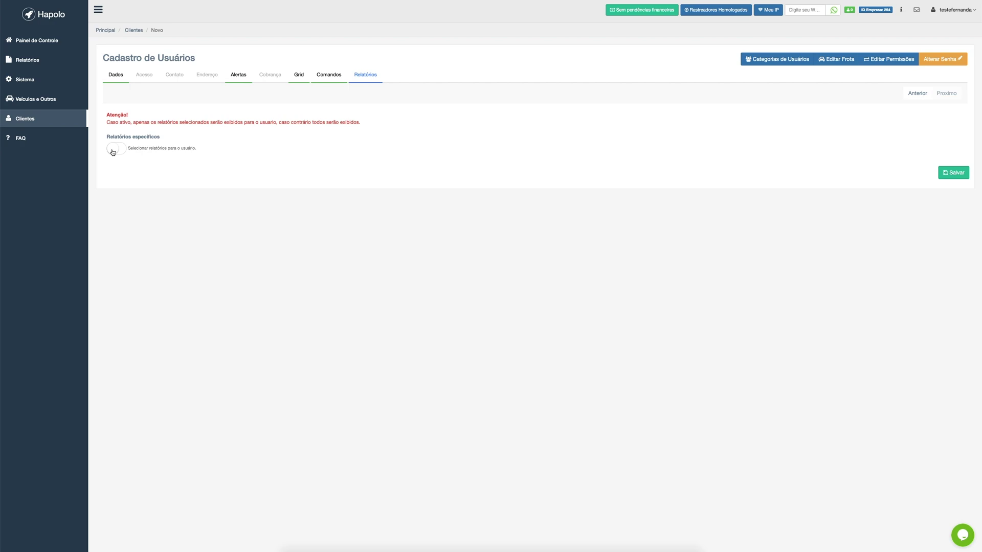
Return to the end users list, view the blank new user registration form, and go back to the list
{"action": "left_click", "coordinate": [24, 122]}
{"action": "left_click", "coordinate": [26, 137]}
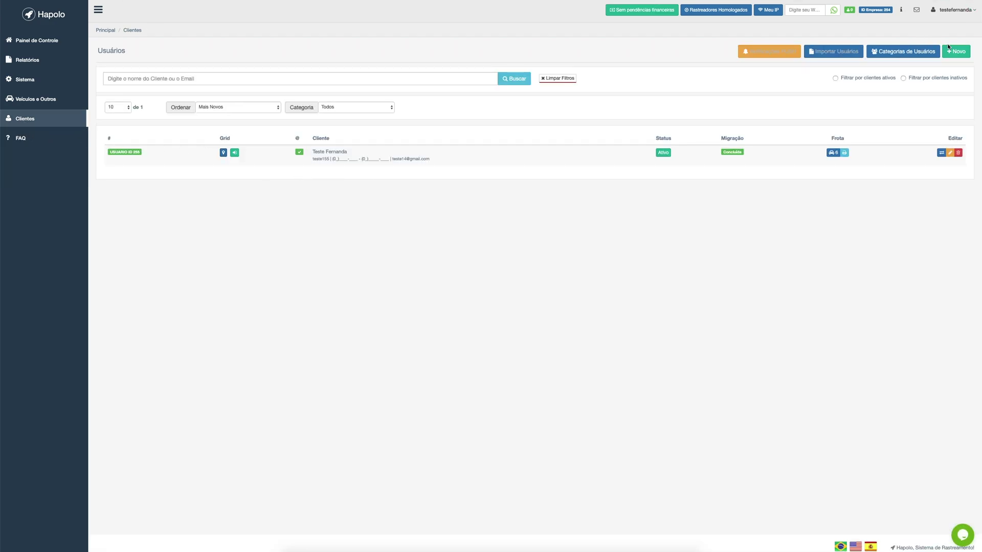
{"action": "left_click", "coordinate": [954, 54]}
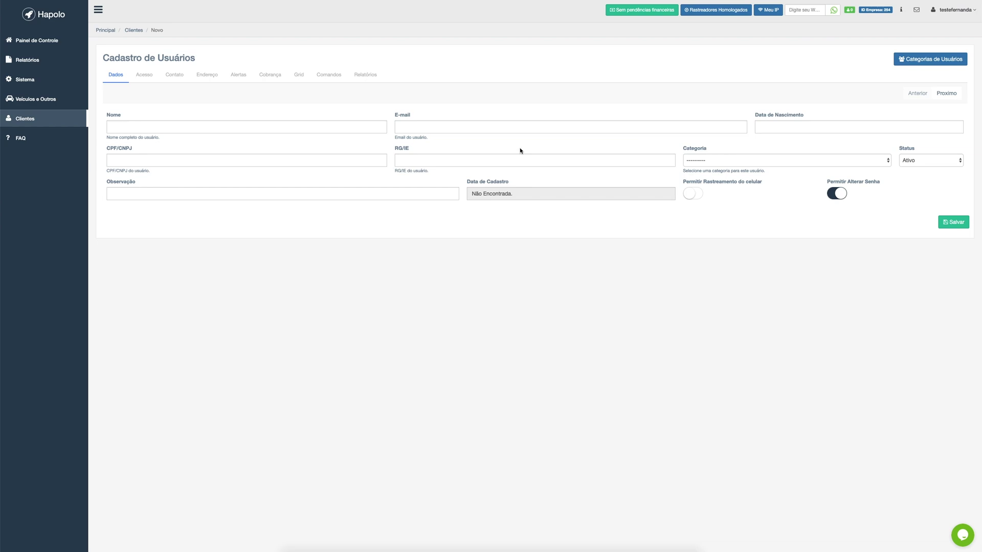
{"action": "left_click", "coordinate": [134, 29]}
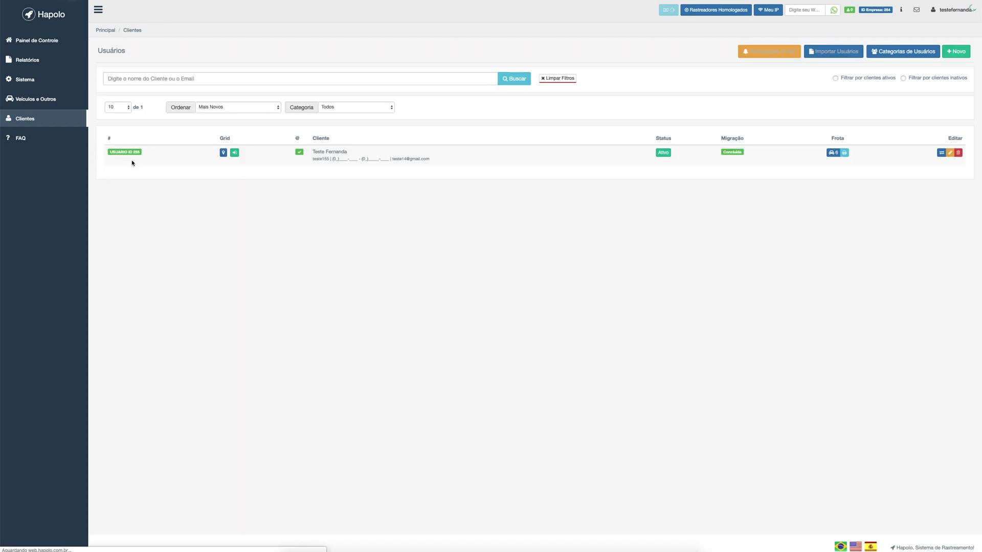
Start a new master user registration and enable automatic vehicle linking in its system settings
{"action": "left_click", "coordinate": [29, 123]}
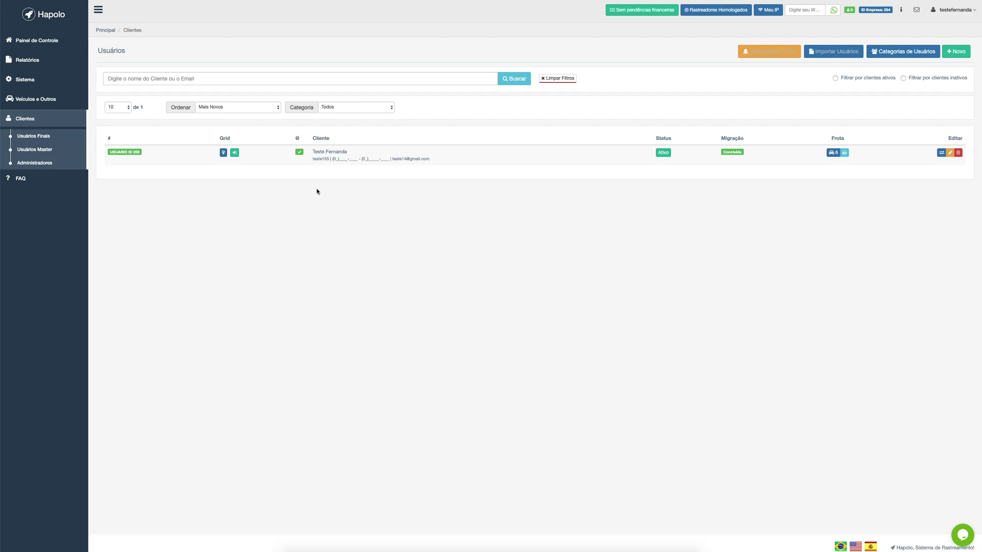
{"action": "left_click_drag", "start_coordinate": [347, 152], "coordinate": [313, 151]}
{"action": "left_click", "coordinate": [34, 150]}
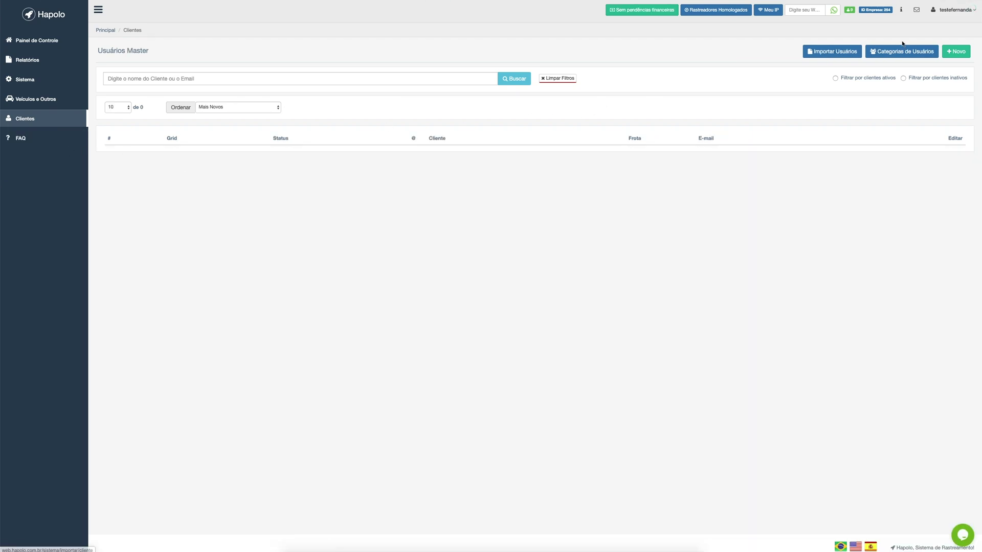
{"action": "left_click", "coordinate": [961, 47]}
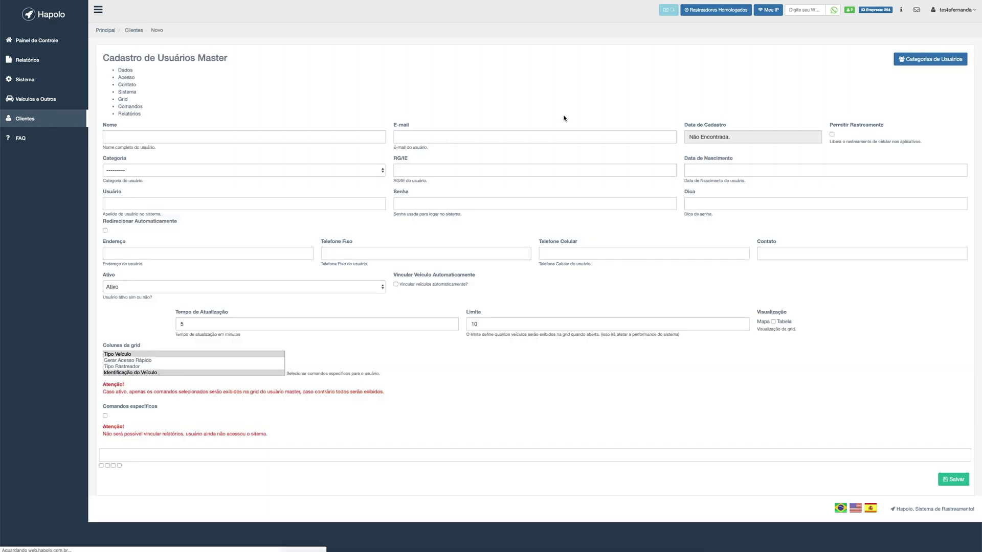
{"action": "left_click", "coordinate": [205, 67]}
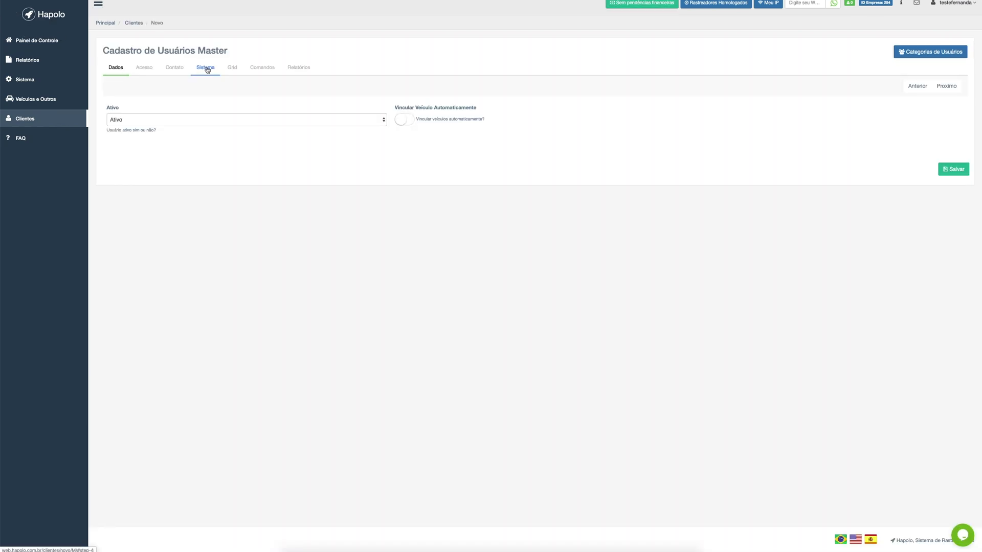
{"action": "left_click", "coordinate": [403, 121]}
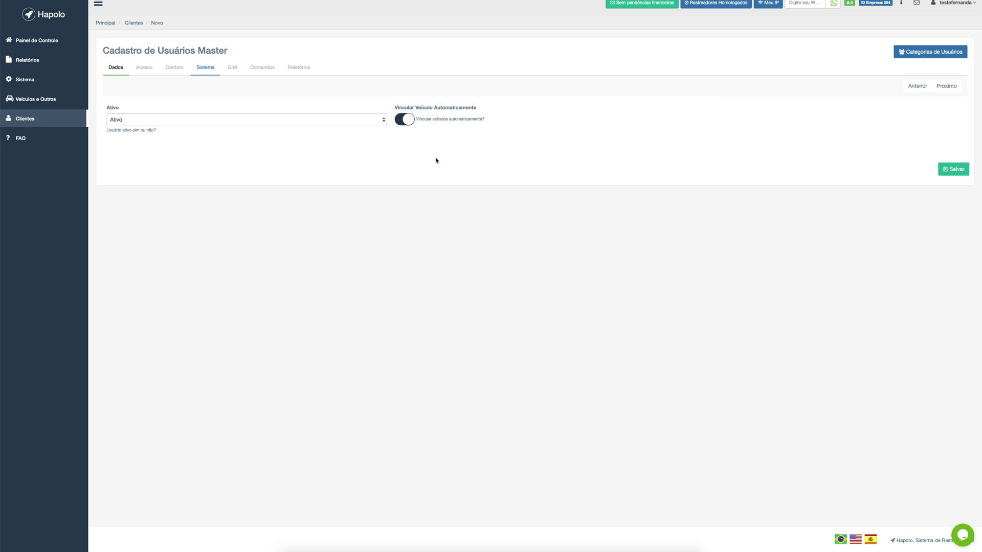
Open the Veículos e Outros section
{"action": "left_click", "coordinate": [31, 122]}
{"action": "left_click", "coordinate": [44, 98]}
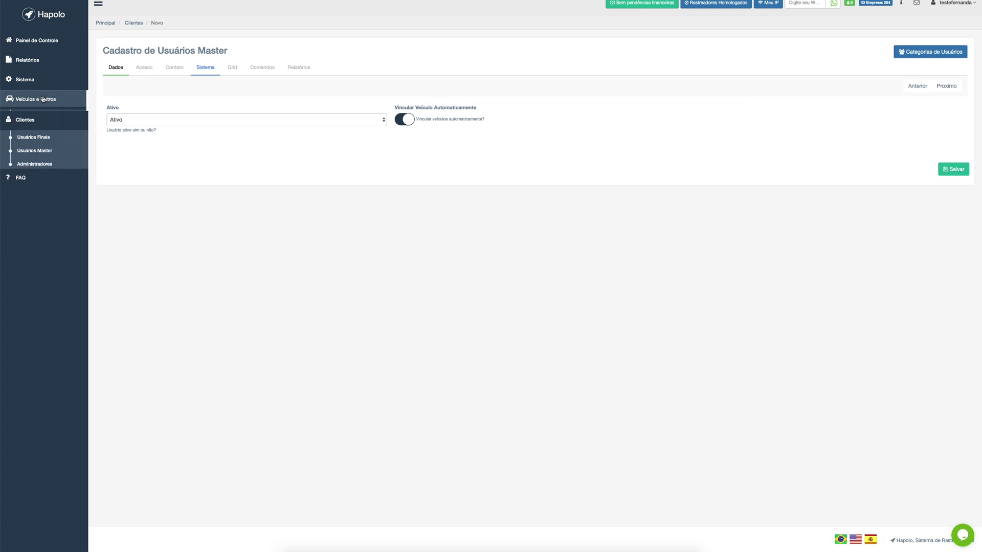